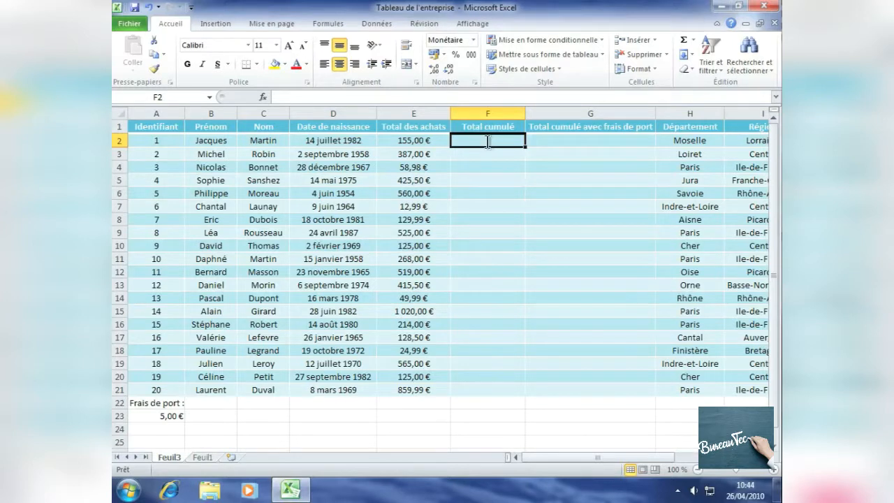
Enter the formula =E2 in F2 to start the Total cumulé column
text(=)
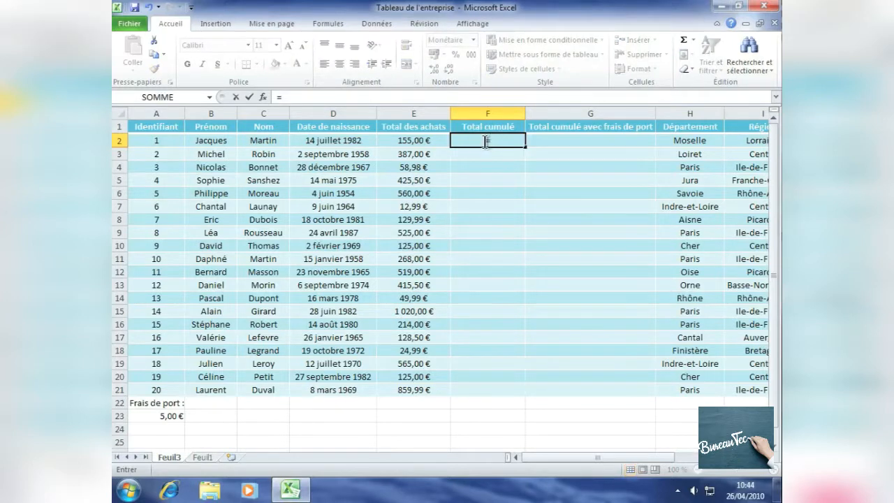
click(406, 142)
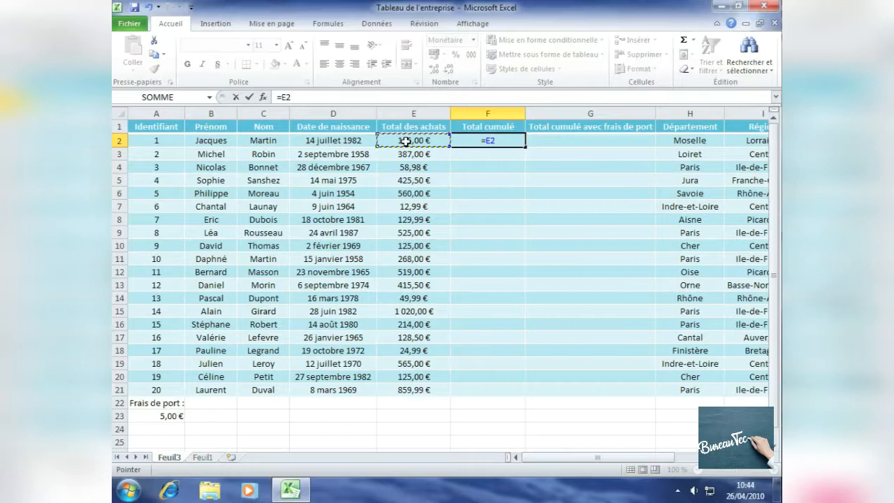
key(Return)
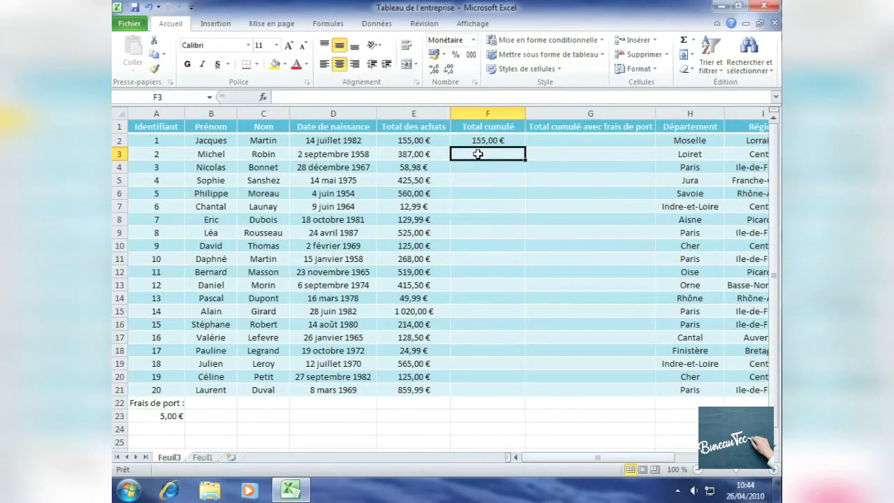
Enter the formula =F2+E3 in F3 to add the second row's purchases to the running total
text(=)
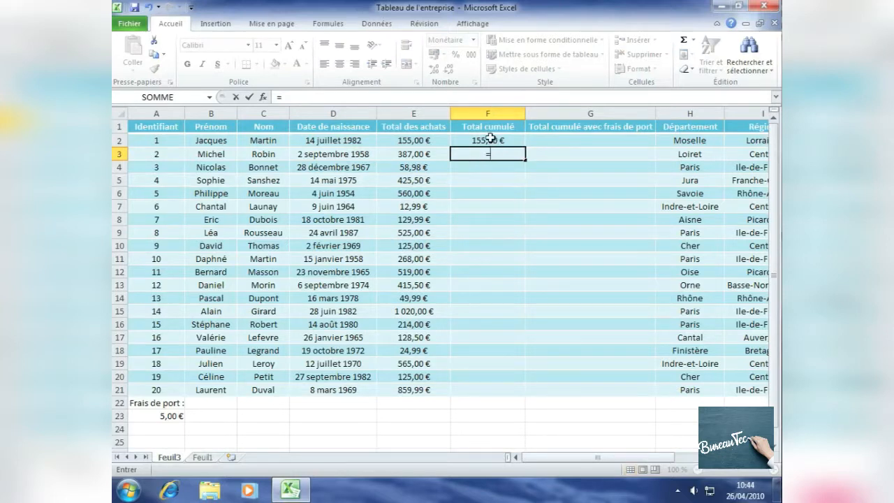
click(480, 140)
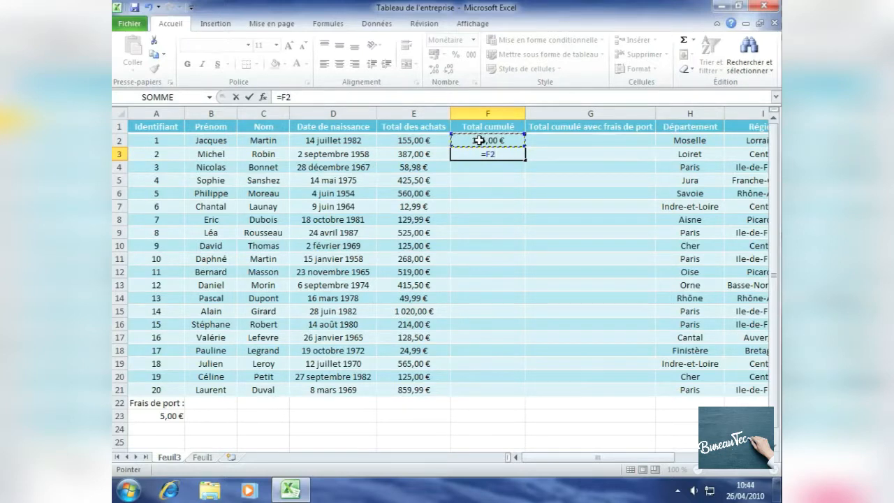
text(+)
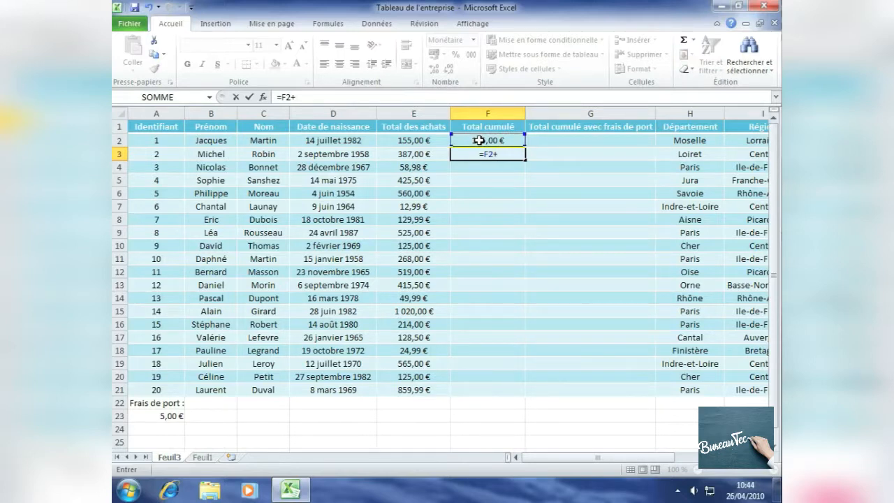
click(417, 155)
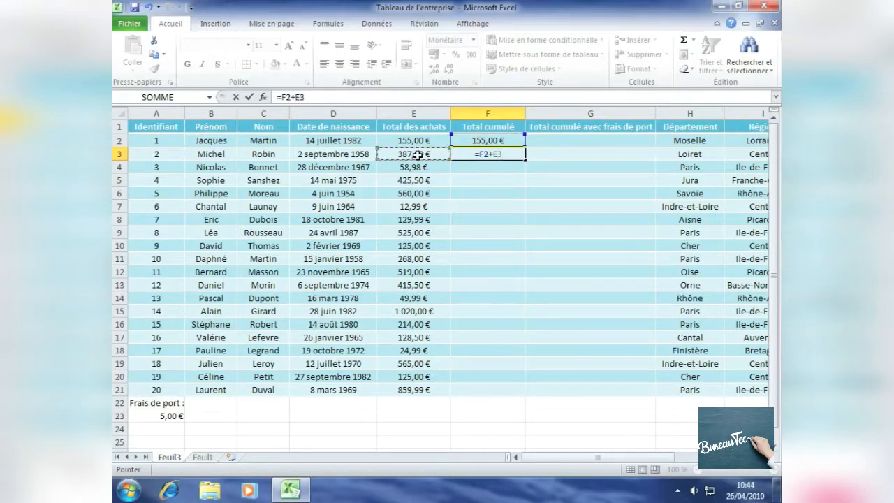
key(Return)
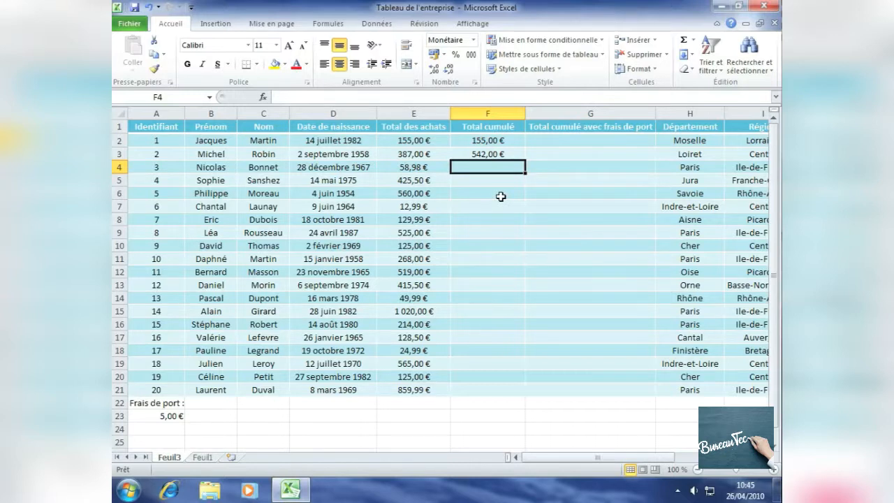
Fill the running total formula from F3 down to F21
click(480, 153)
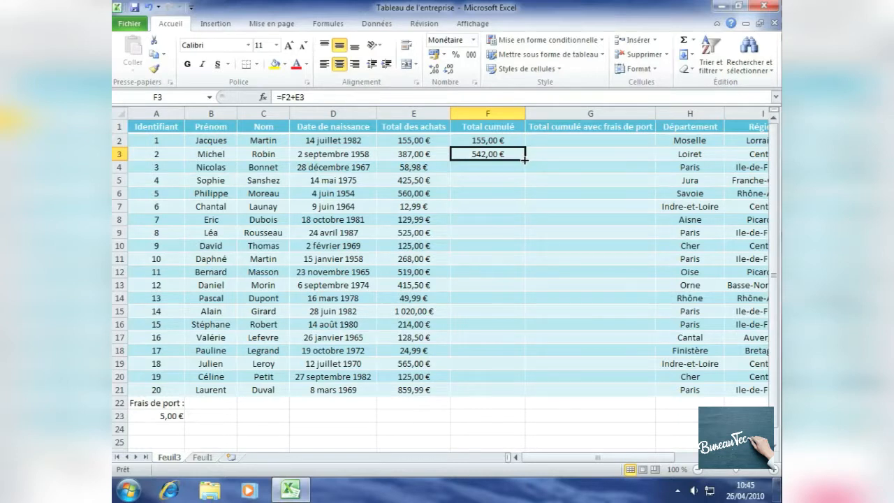
drag(525, 160, 525, 160)
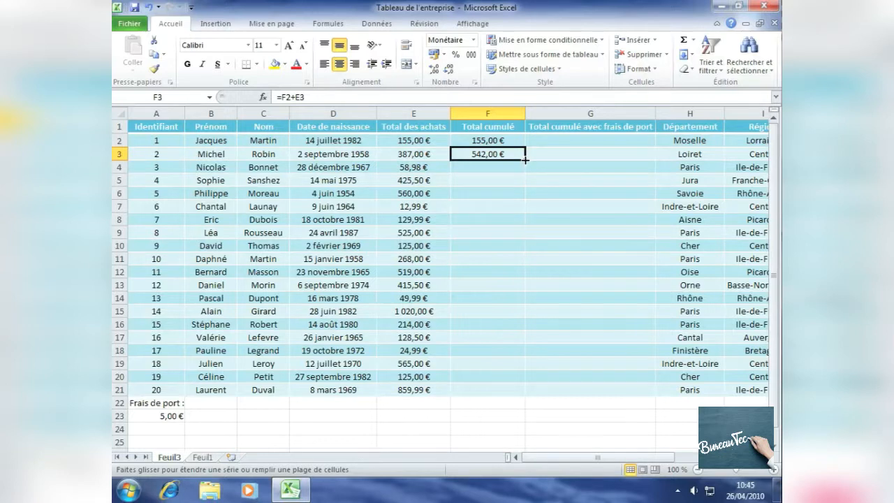
drag(525, 160, 488, 397)
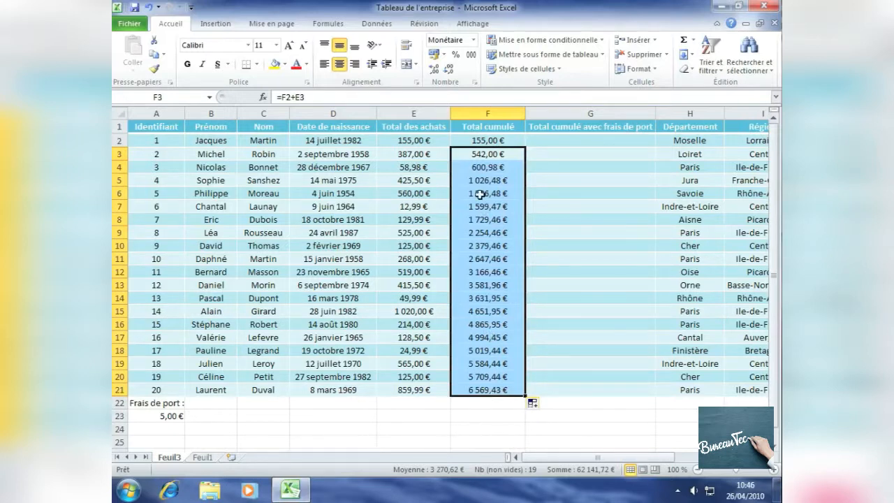
click(489, 298)
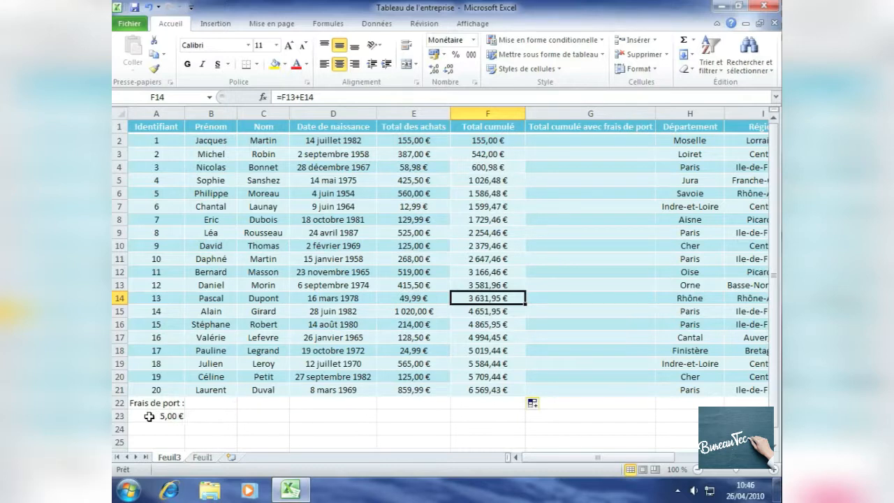
Enter the formula =F2+A23 in G2 to add the shipping cost to the cumulative total
click(552, 140)
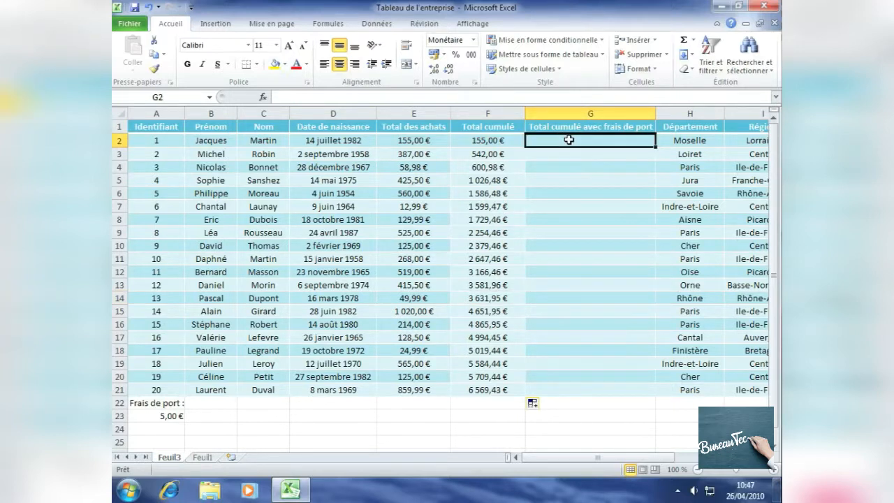
text(=)
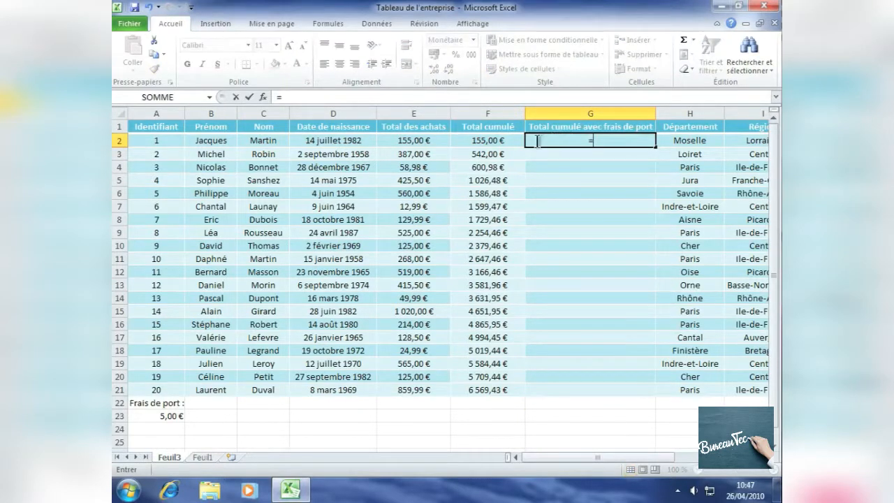
click(485, 141)
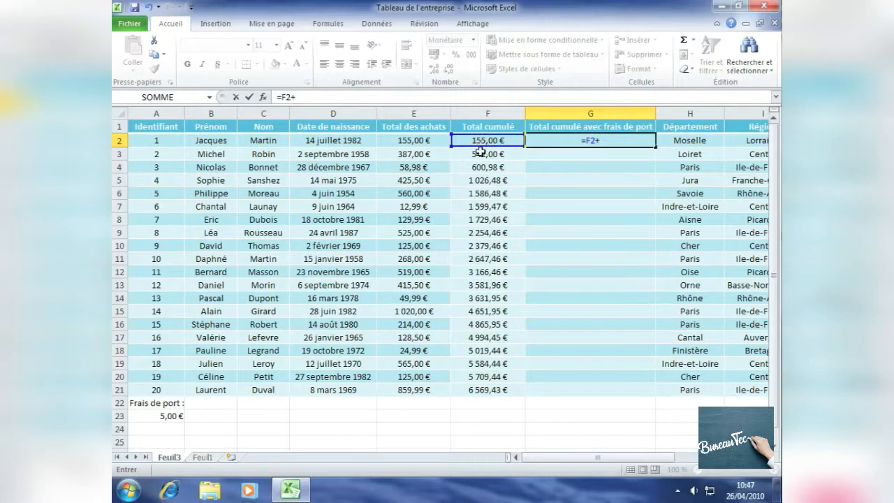
click(153, 415)
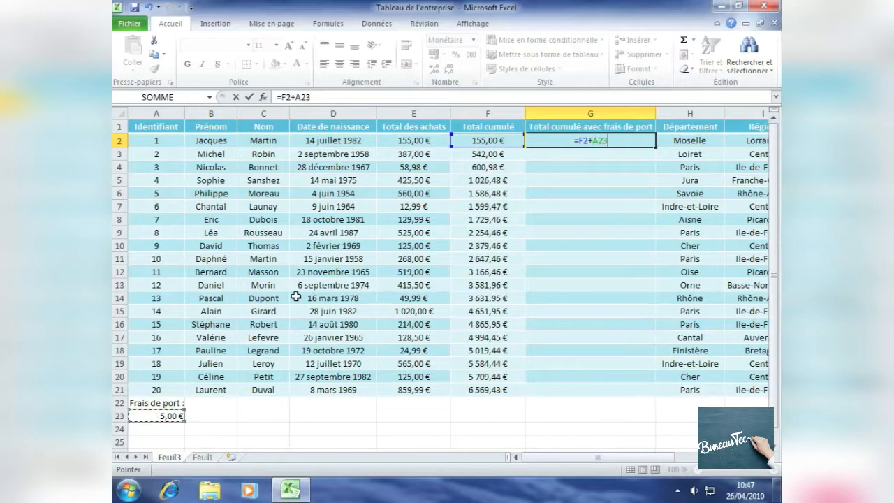
key(Return)
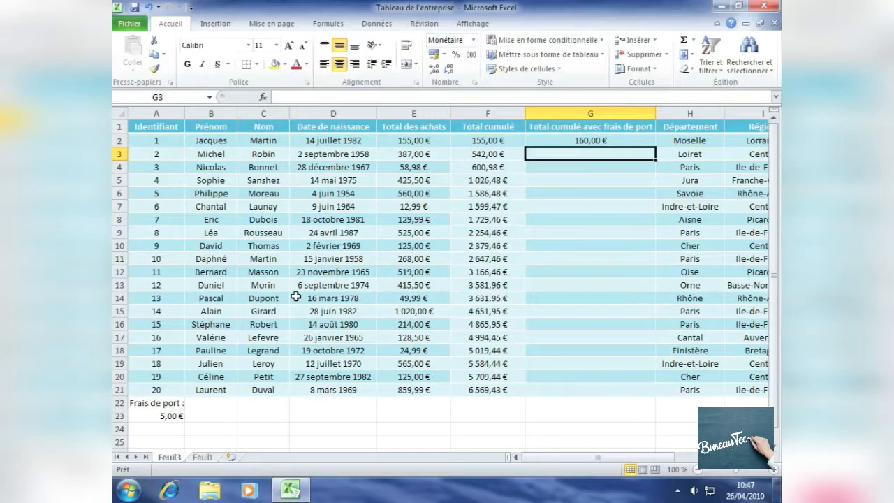
Try filling the G2 formula down to G6 and compare the formulas in G2 and G3
click(570, 142)
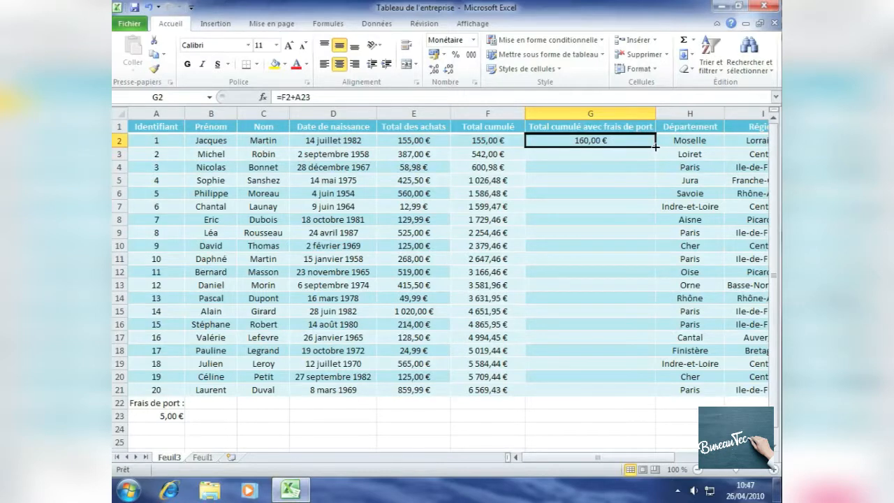
drag(656, 147, 651, 194)
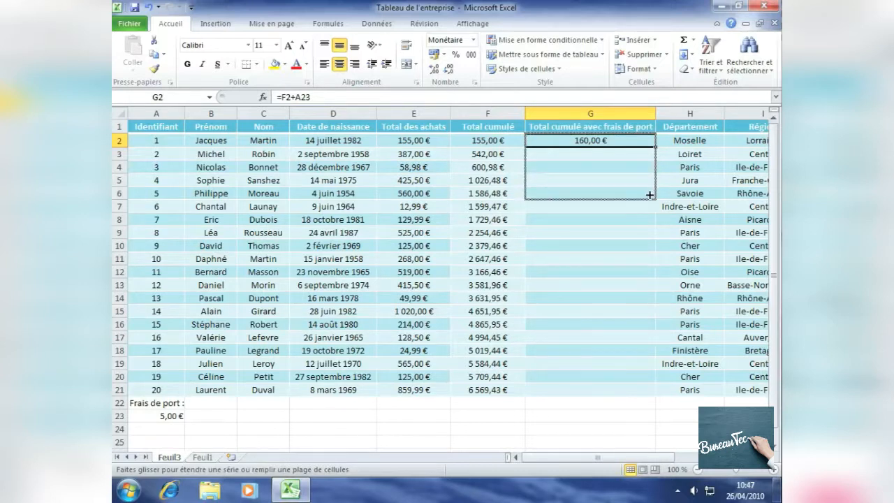
drag(650, 195, 649, 195)
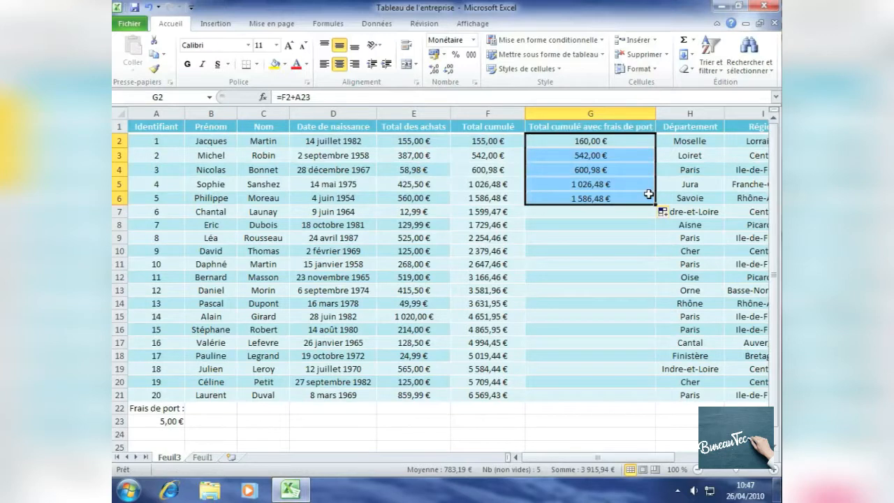
click(583, 155)
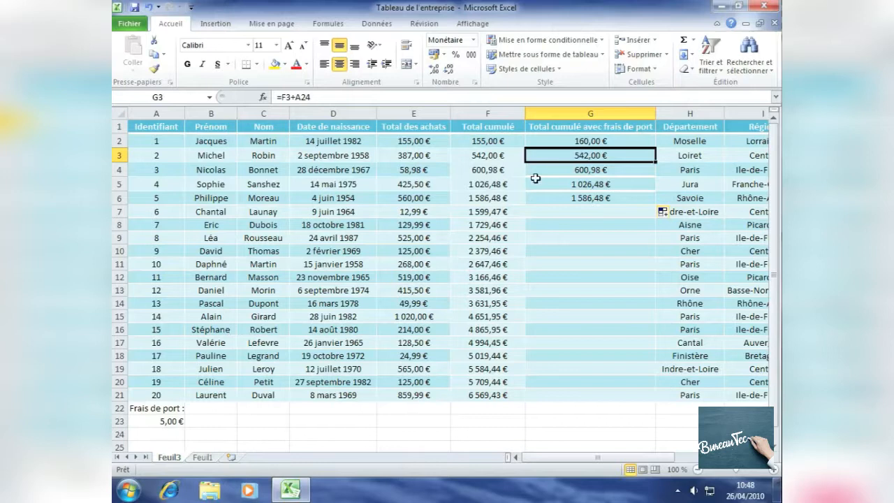
click(558, 141)
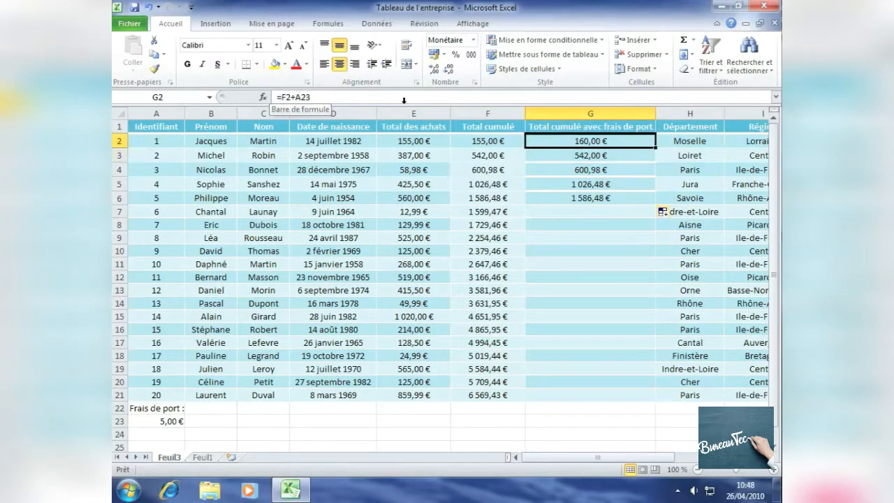
click(573, 156)
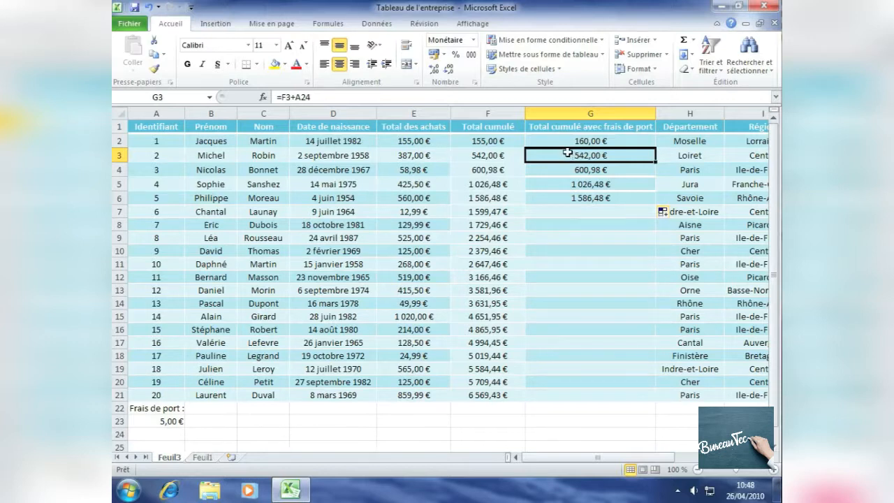
Edit the formula in G2 to =F2+A$23 so the shipping cost's row reference is fixed
click(567, 140)
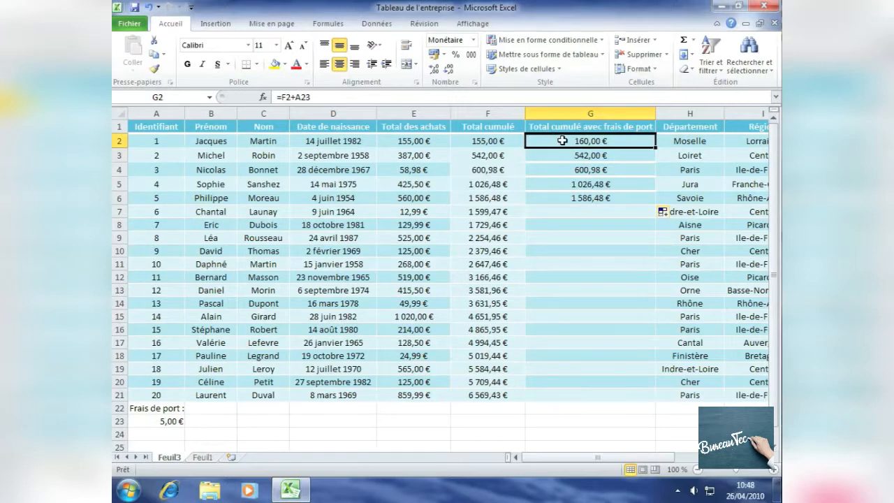
click(301, 97)
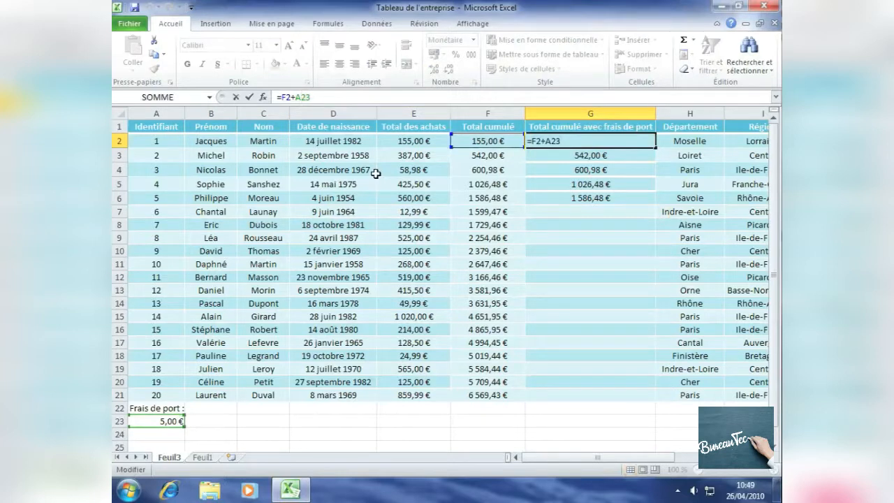
text($)
click(295, 97)
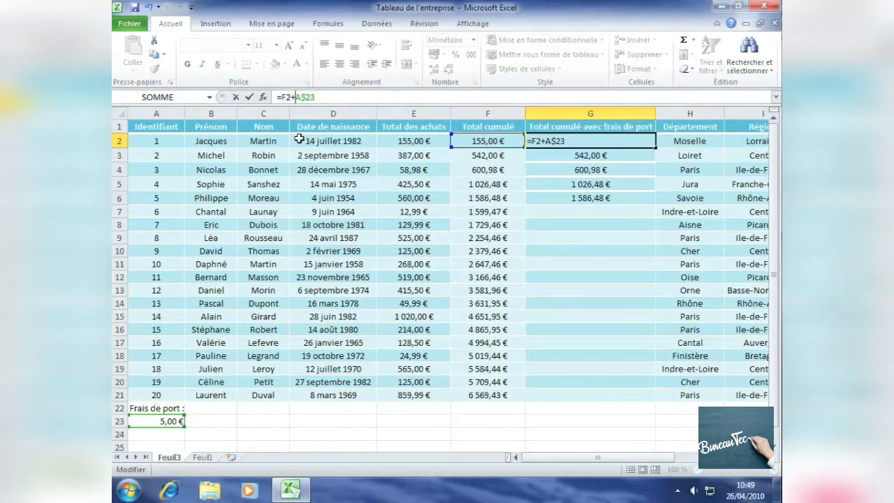
key(Return)
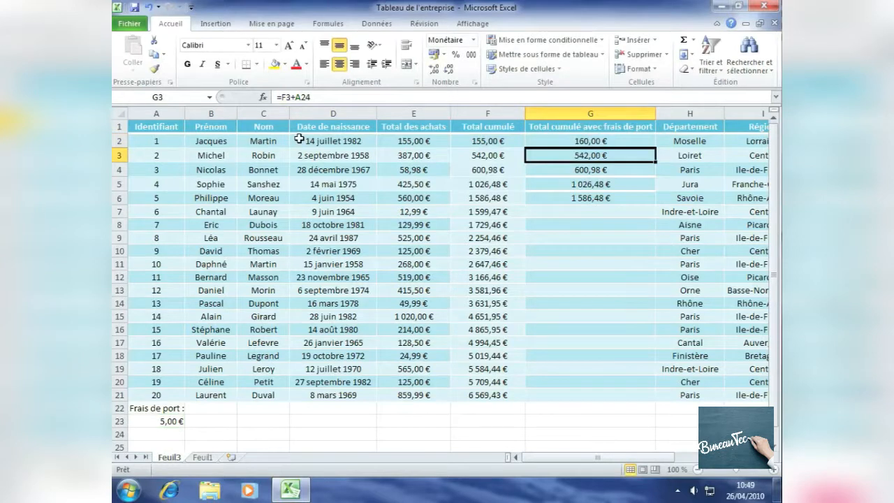
Fill the corrected G2 formula down the Total cumulé avec frais de port column to G21
click(605, 141)
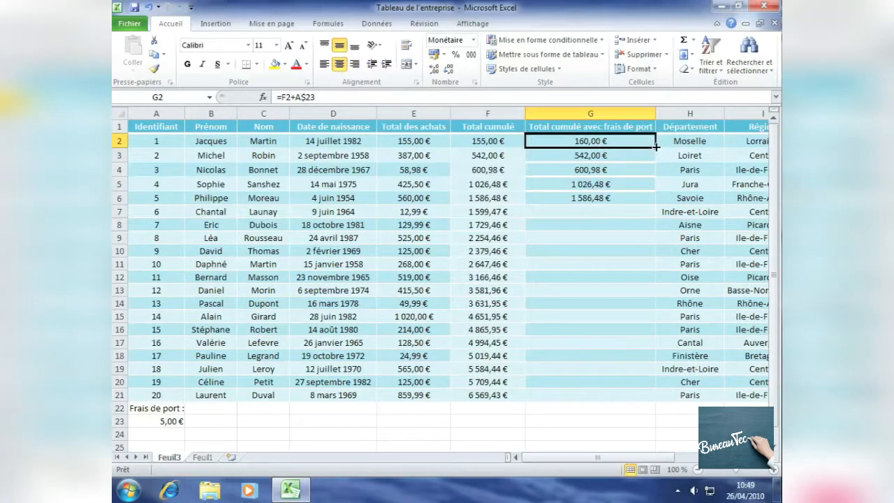
drag(655, 148, 630, 400)
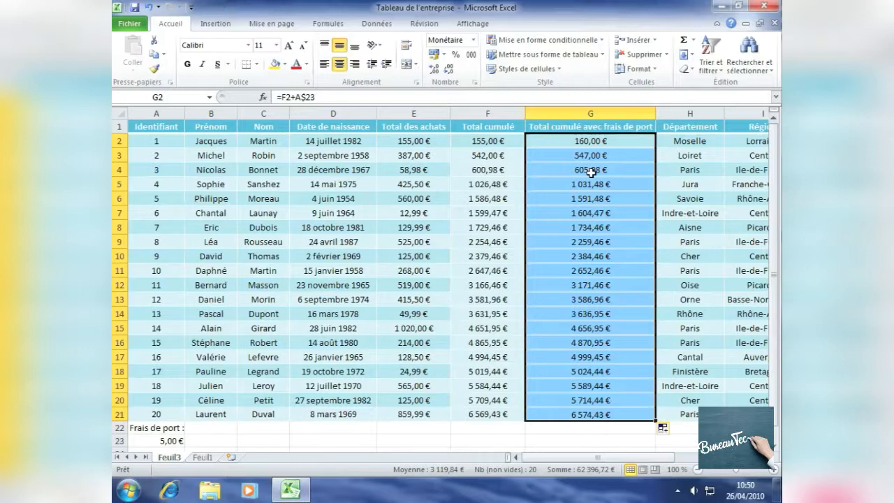
click(426, 254)
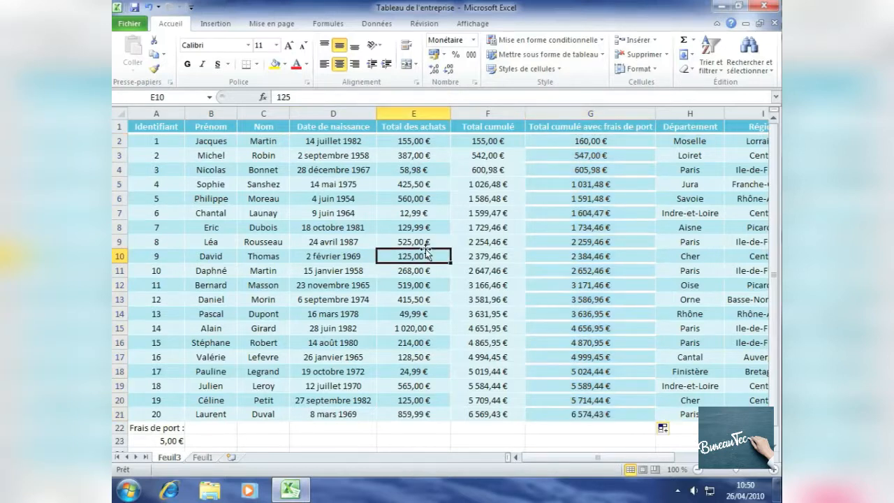